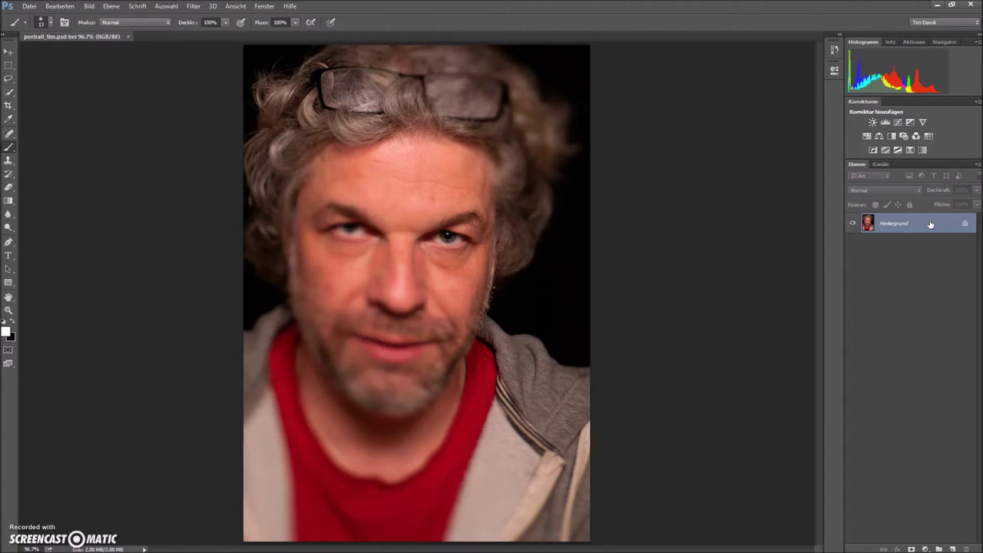
# Duplicate the background layer twice (Hintergrund Kopie, Hintergrund Kopie 2) and hide Hintergrund Kopie 2.
pyautogui.click(934, 223)
pyautogui.moveTo(936, 224); pyautogui.dragTo(954, 548)
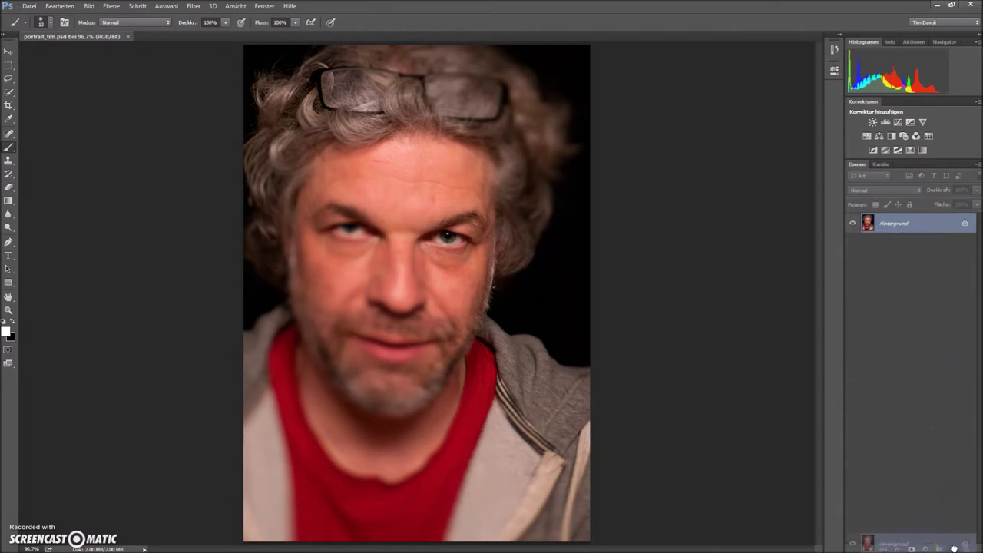
pyautogui.moveTo(954, 548); pyautogui.dragTo(954, 549)
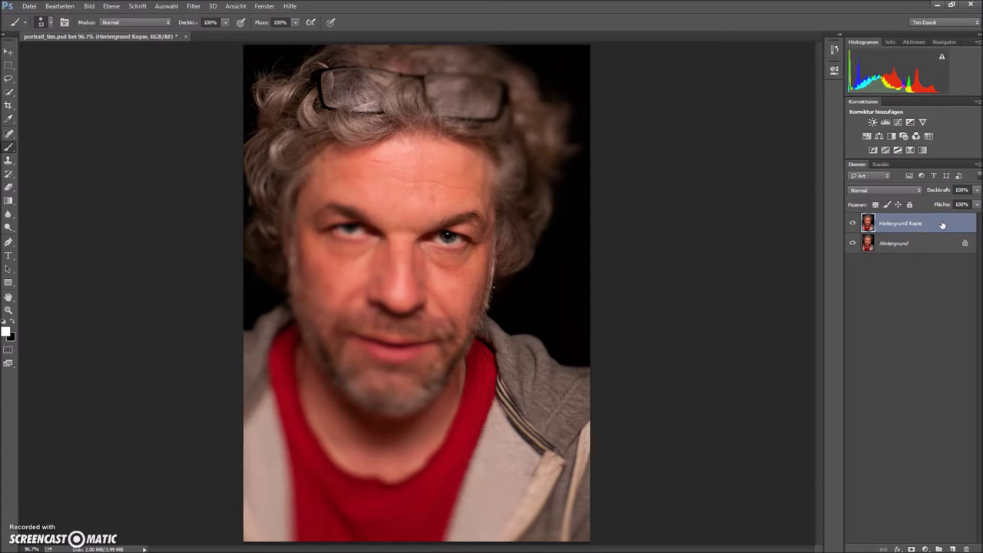
pyautogui.hotkey('ctrl', 'j')
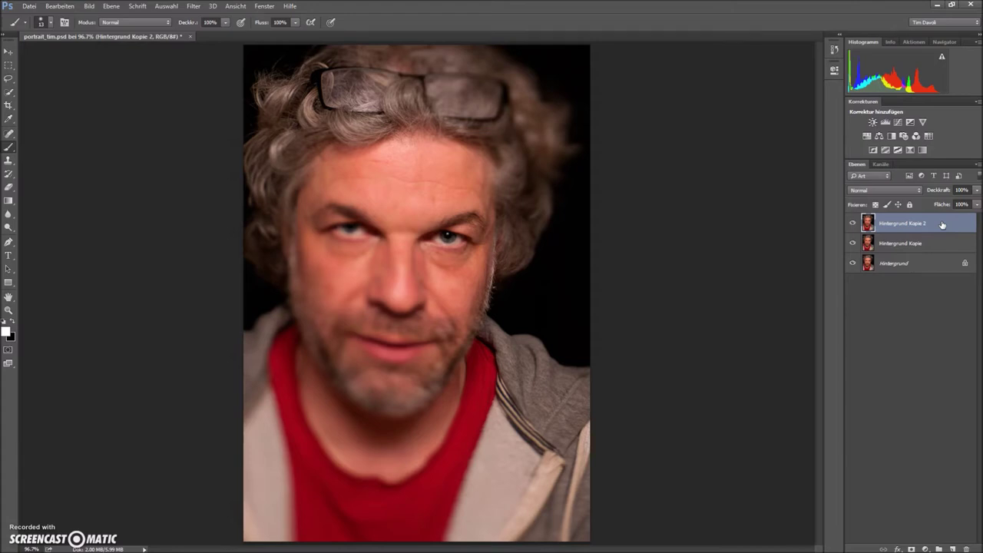
pyautogui.moveTo(942, 224)
pyautogui.mouseDown()
pyautogui.moveTo(934, 264)
pyautogui.moveTo(940, 213)
pyautogui.moveTo(943, 224)
pyautogui.moveTo(846, 230)
pyautogui.moveTo(851, 222)
pyautogui.moveTo(878, 226)
pyautogui.moveTo(853, 223)
pyautogui.mouseUp()
pyautogui.click(853, 223)
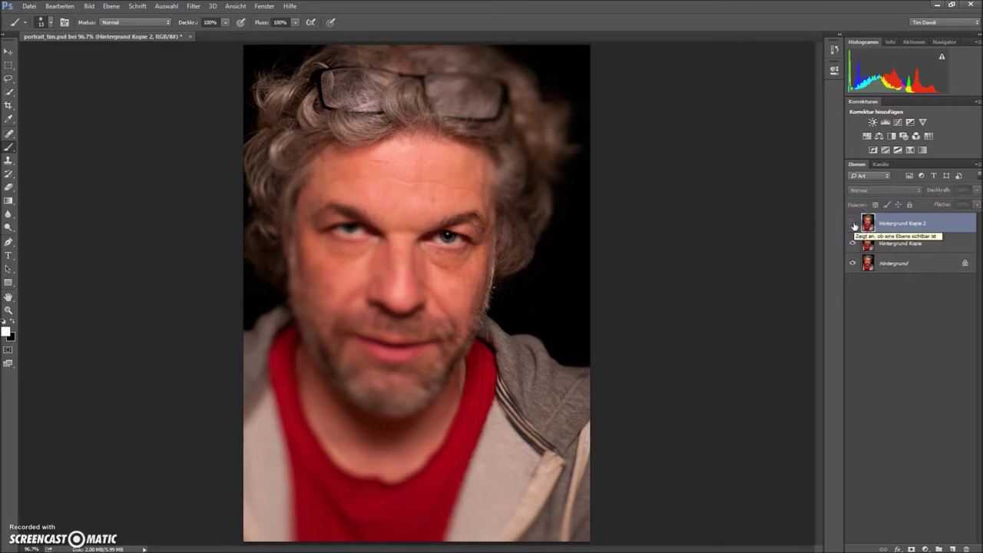
# Select the middle Hintergrund Kopie layer in the Layers panel.
pyautogui.moveTo(855, 226)
pyautogui.mouseDown()
pyautogui.moveTo(885, 248)
pyautogui.moveTo(939, 242)
pyautogui.mouseUp()
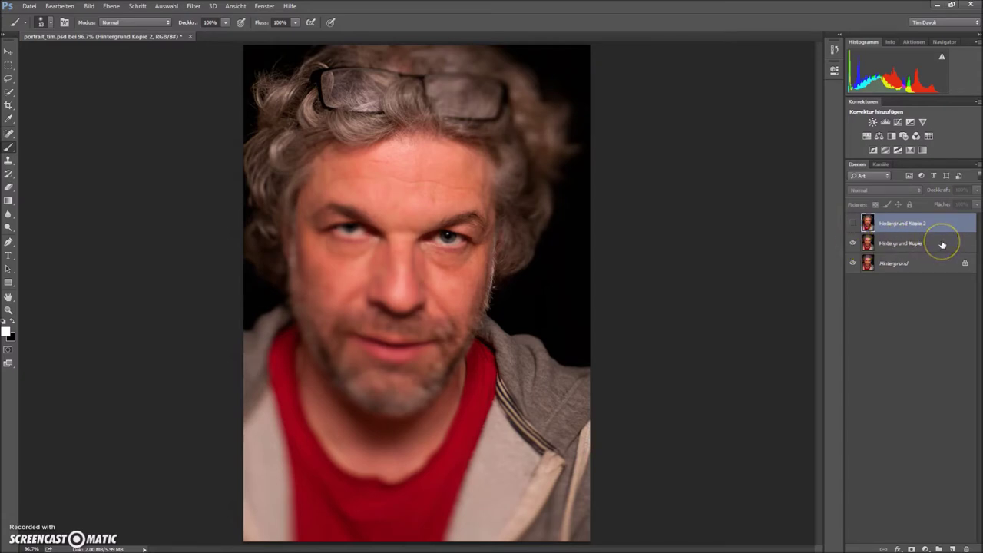
pyautogui.click(943, 245)
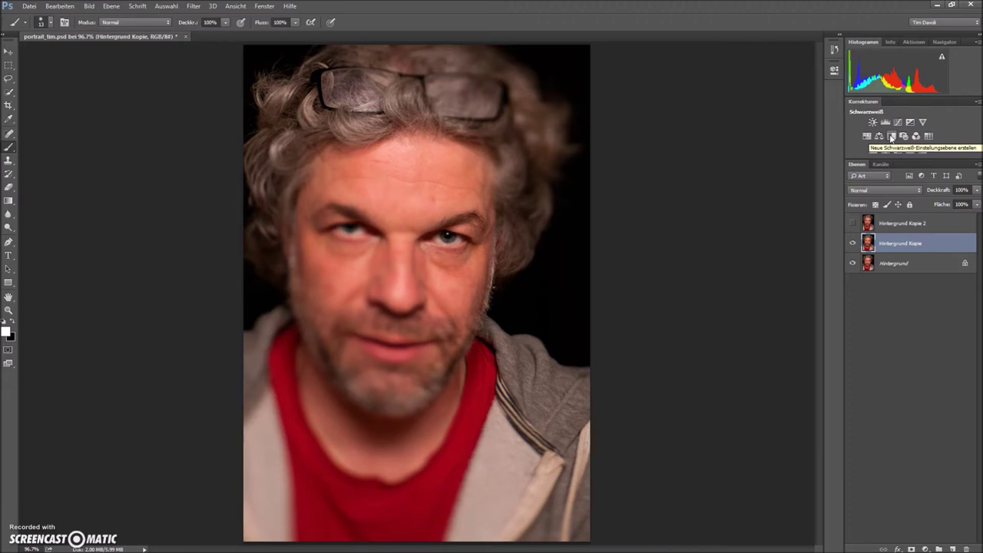
# Add a Schwarzweiß 1 adjustment layer with the Standard preset, turning the portrait greyscale.
pyautogui.click(892, 137)
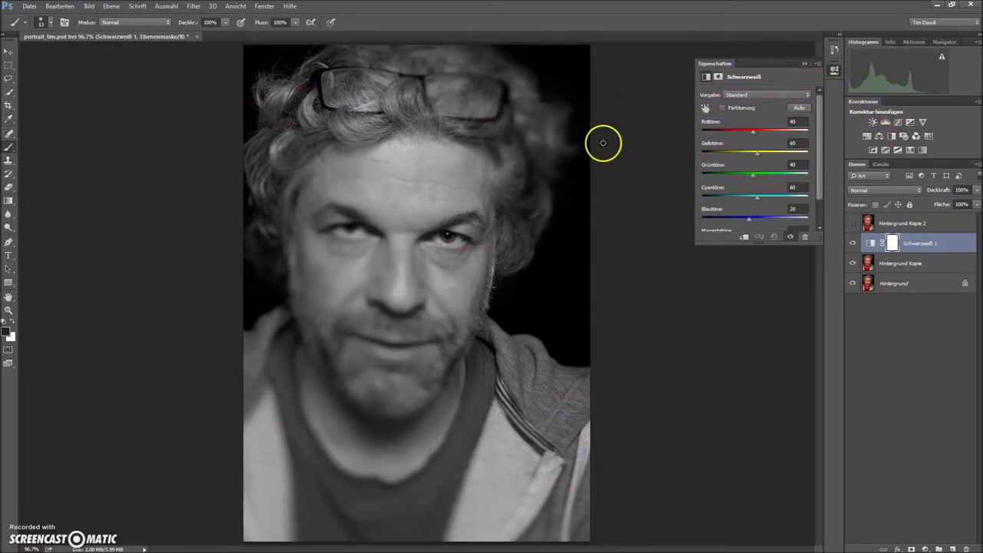
pyautogui.click(805, 63)
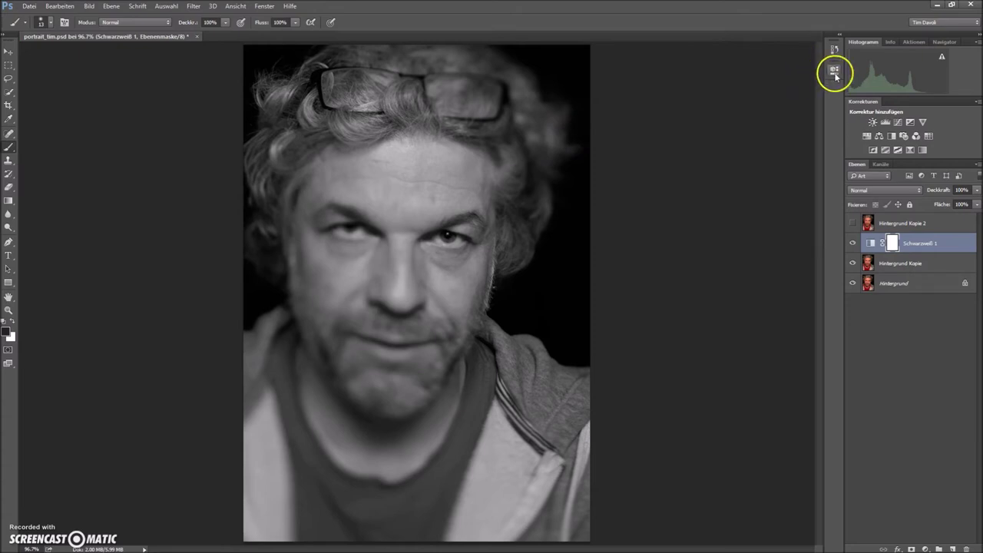
pyautogui.click(836, 74)
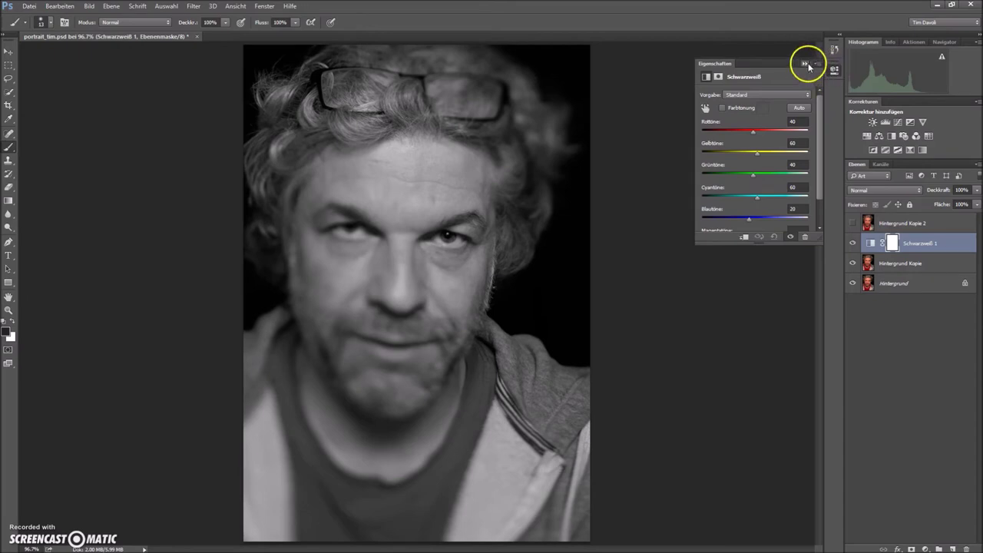
pyautogui.click(806, 64)
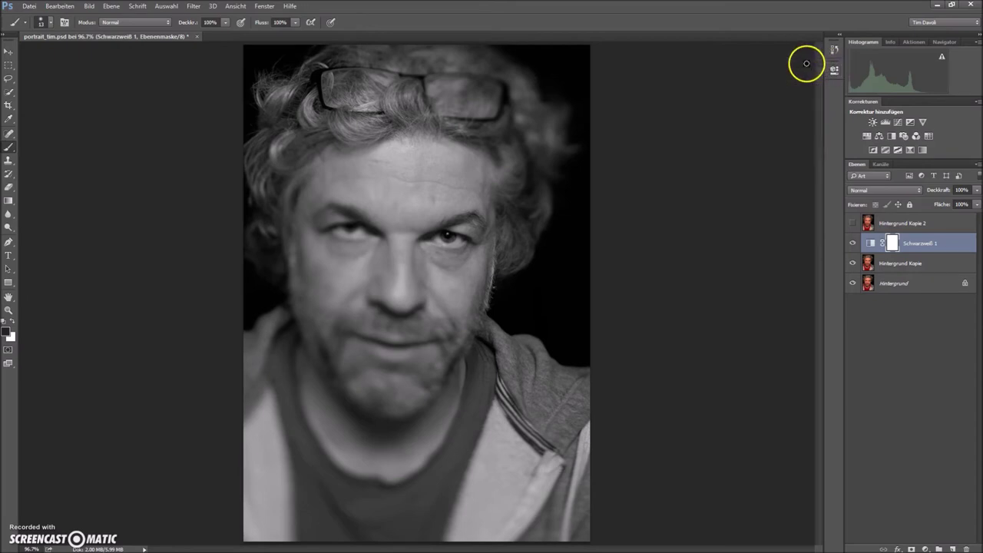
pyautogui.click(851, 223)
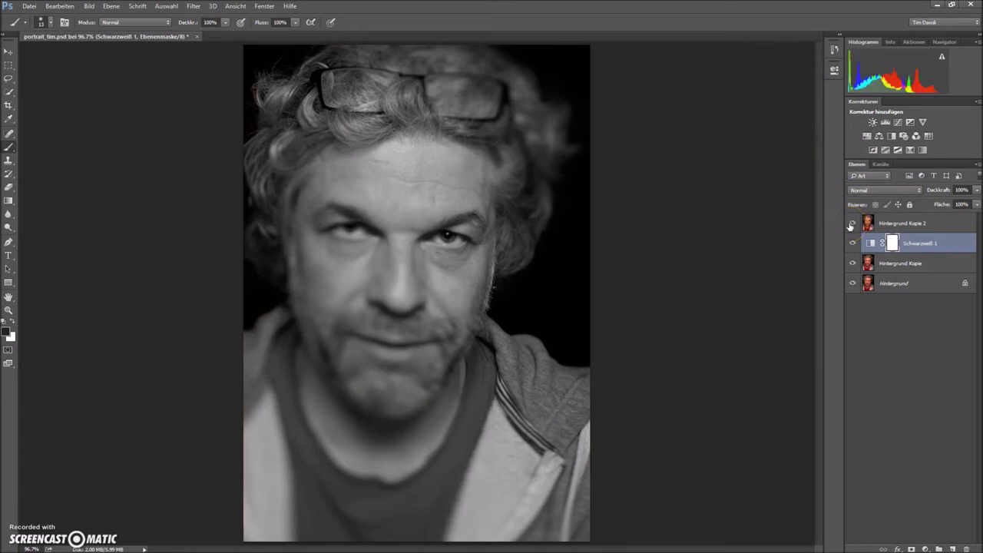
# Make Hintergrund Kopie 2 visible again and select it.
pyautogui.moveTo(879, 223); pyautogui.dragTo(925, 223)
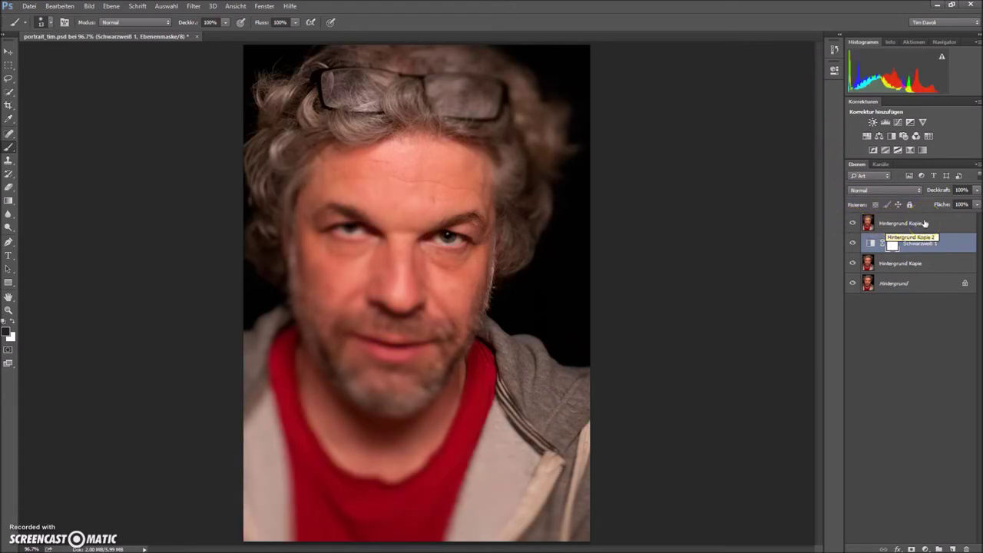
pyautogui.moveTo(922, 223); pyautogui.dragTo(905, 225)
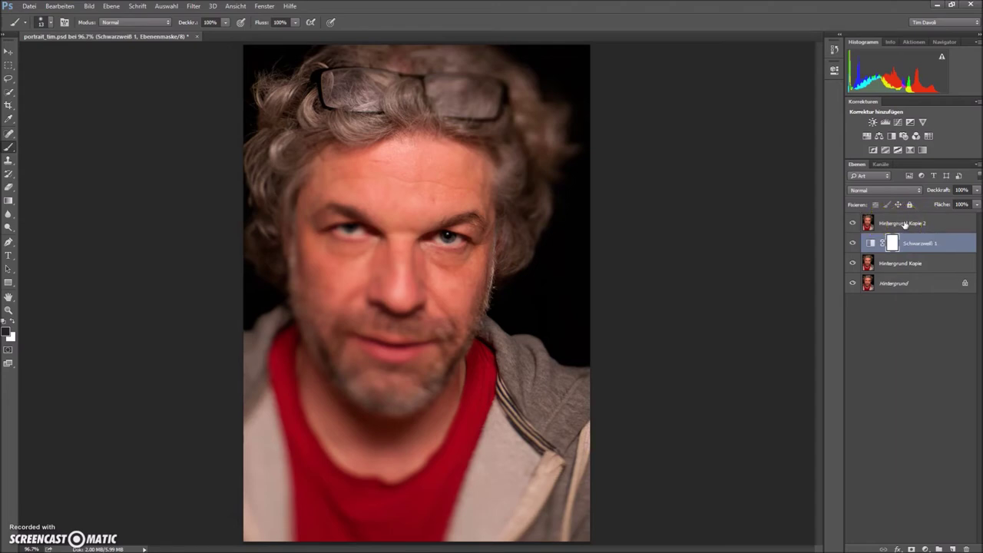
pyautogui.moveTo(905, 224); pyautogui.dragTo(912, 286)
pyautogui.click(927, 224)
pyautogui.click(937, 225)
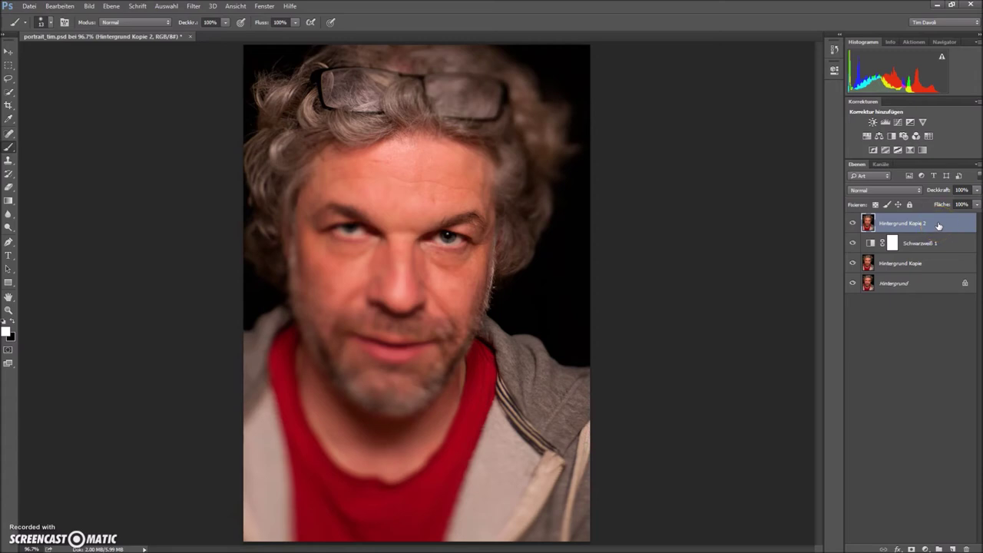
pyautogui.moveTo(938, 224); pyautogui.dragTo(883, 194)
# Blend Hintergrund Kopie 2 in Weiches Licht, then view only the original Hintergrund for comparison.
pyautogui.click(879, 192)
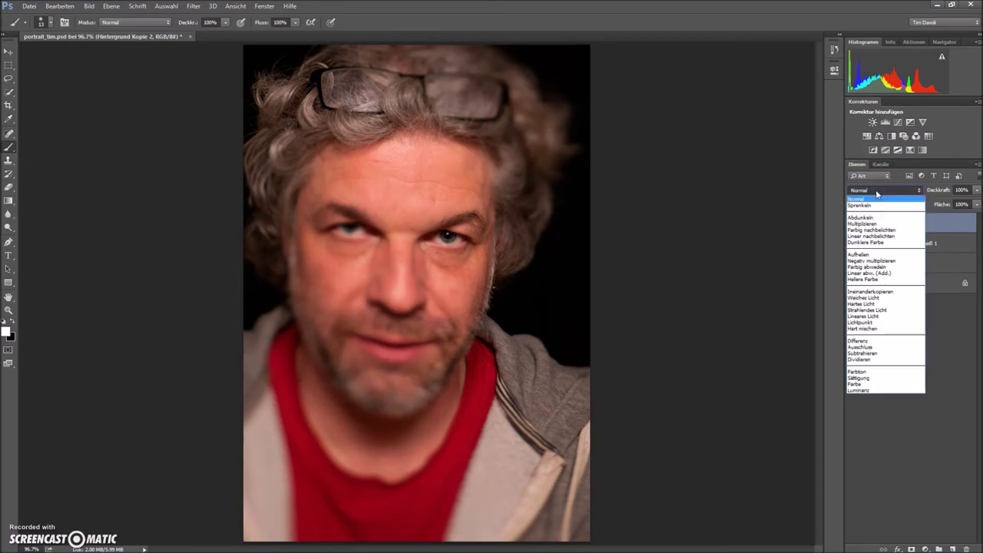
pyautogui.click(885, 298)
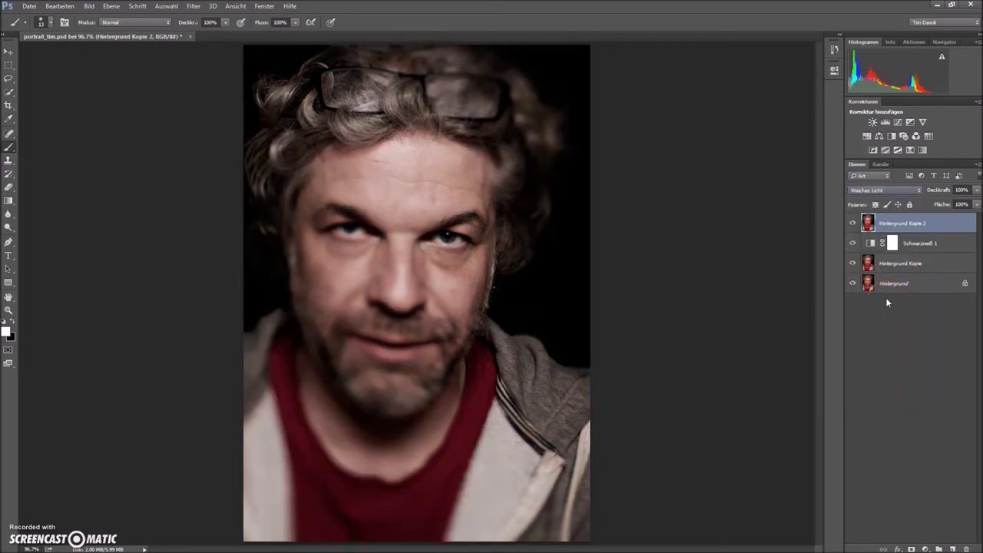
pyautogui.click(867, 309)
pyautogui.click(853, 284)
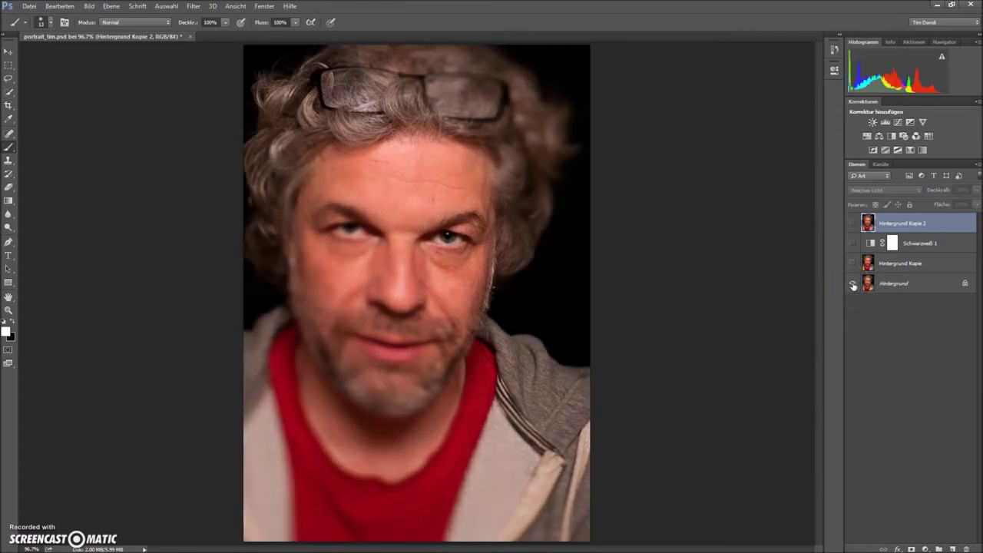
pyautogui.click(849, 265)
pyautogui.click(852, 285)
pyautogui.keyDown('alt'); pyautogui.click(853, 284); pyautogui.keyUp('alt')
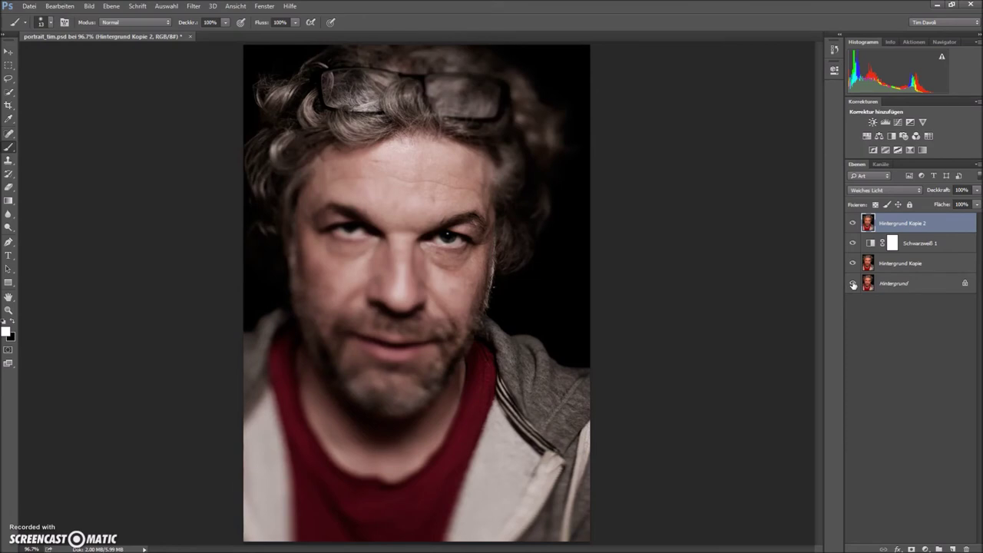
pyautogui.keyDown('alt'); pyautogui.click(853, 284); pyautogui.keyUp('alt')
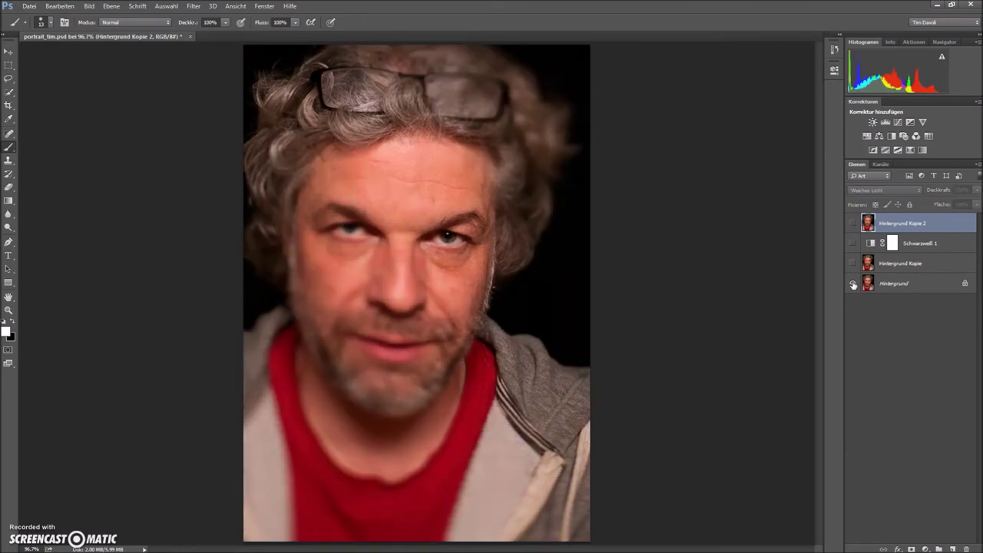
pyautogui.keyDown('alt'); pyautogui.click(852, 284); pyautogui.keyUp('alt')
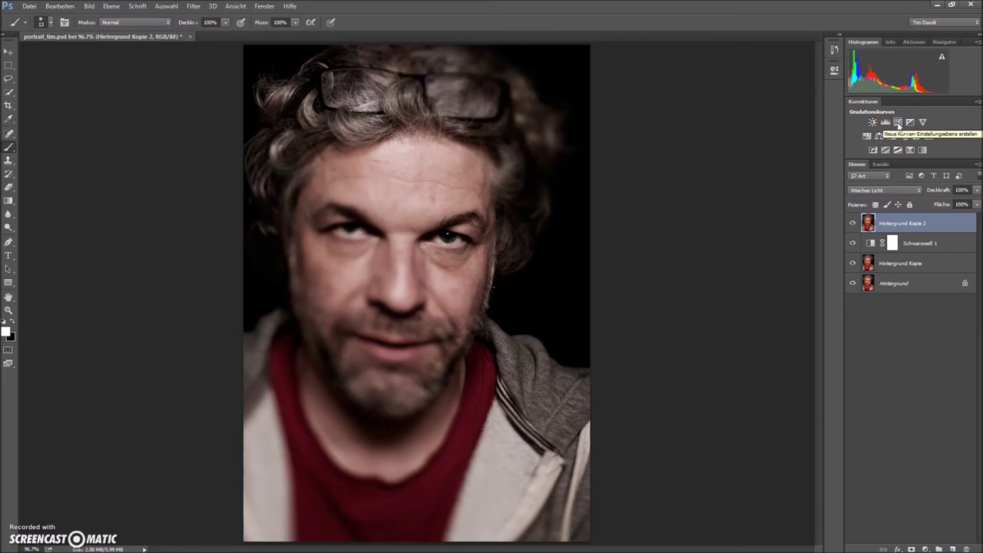
# Add a Kurven 1 curves layer on top, blended in Negativ multiplizieren.
pyautogui.click(899, 123)
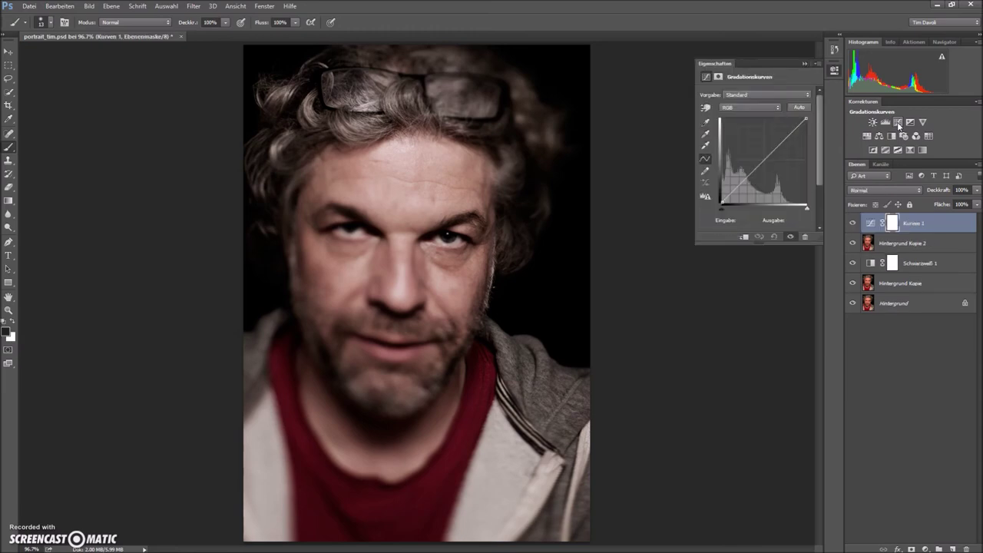
pyautogui.click(804, 64)
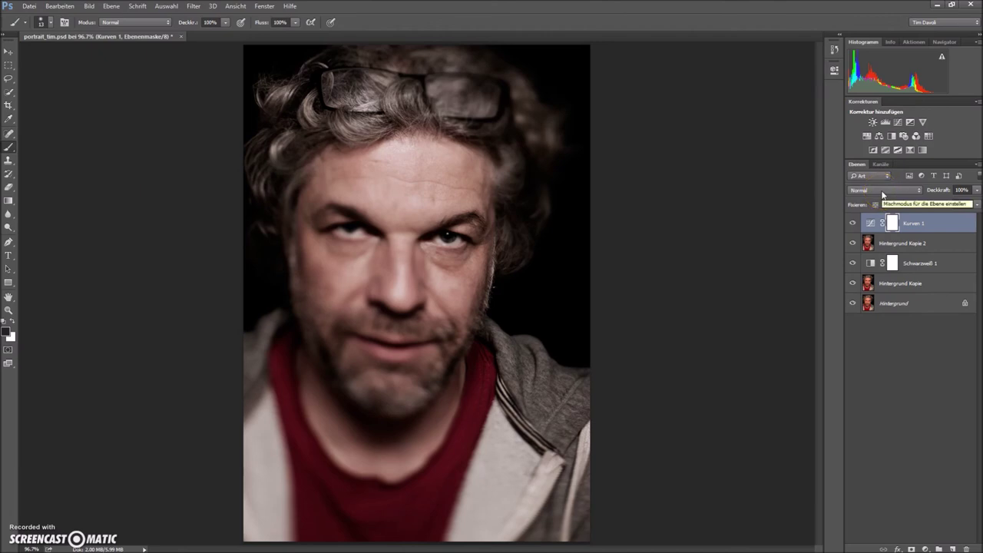
pyautogui.click(883, 192)
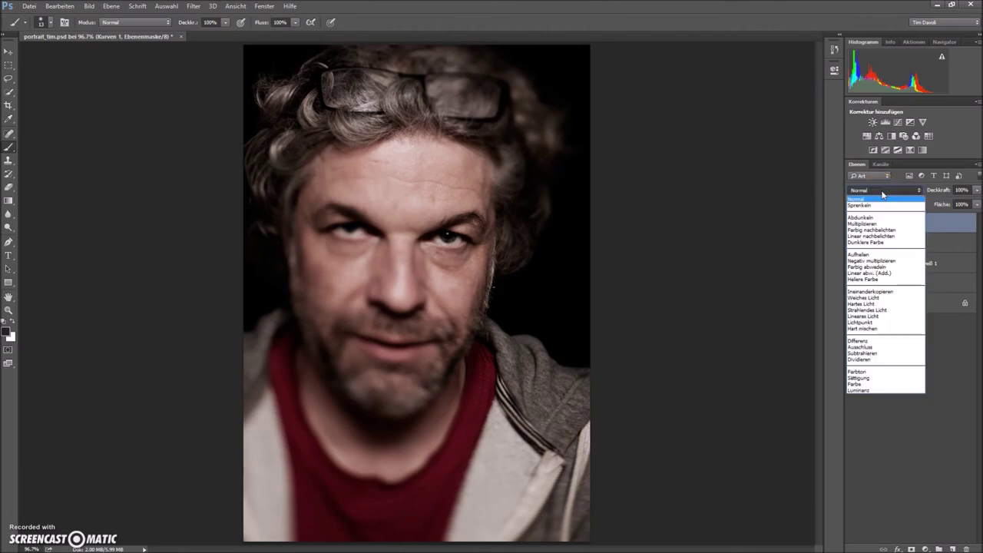
pyautogui.click(886, 262)
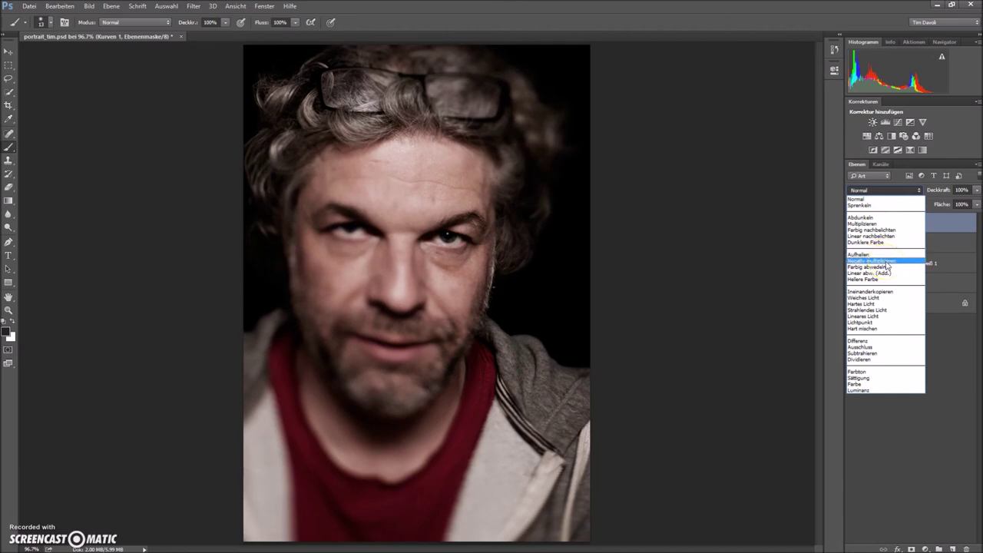
pyautogui.click(887, 263)
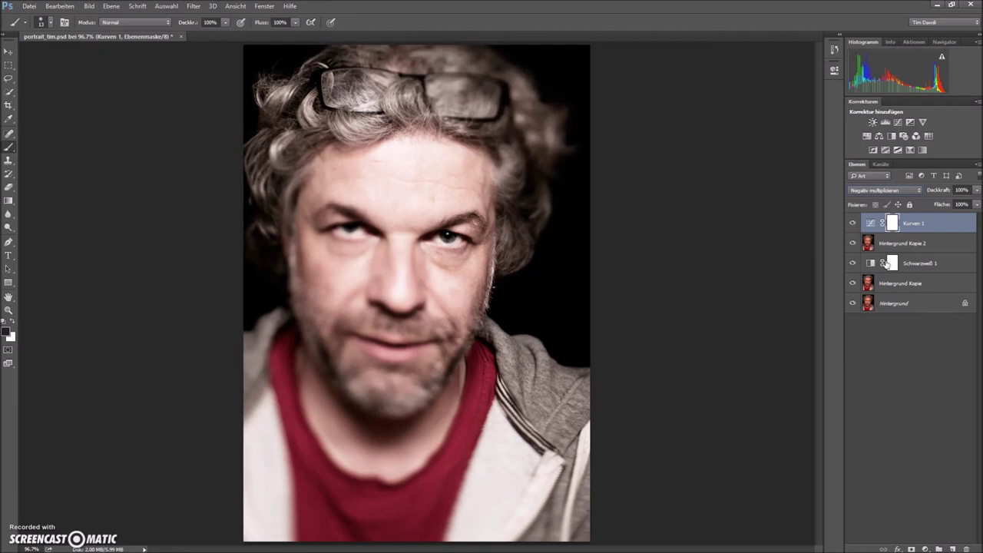
# Set the Kurven 1 layer's opacity to 64%.
pyautogui.click(976, 189)
pyautogui.click(947, 223)
pyautogui.click(977, 191)
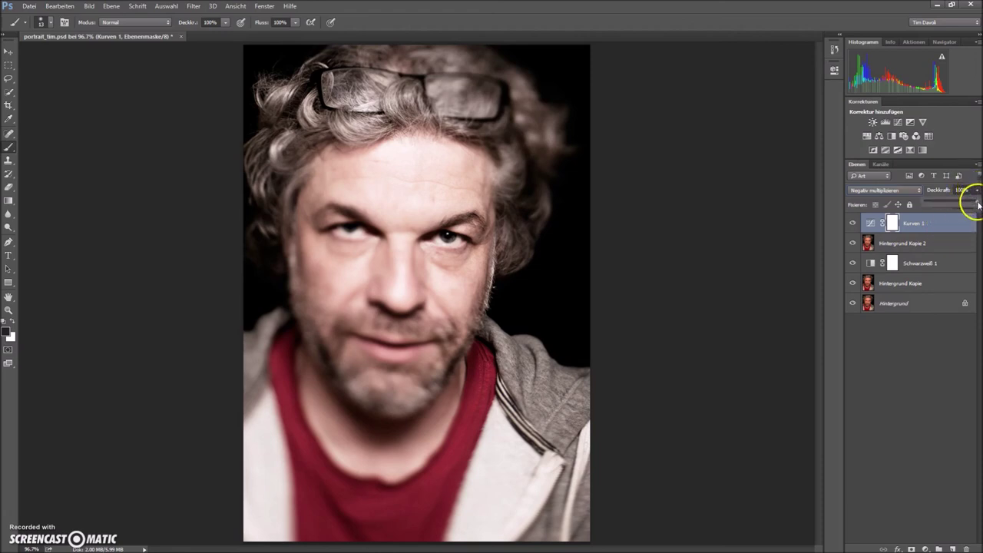
pyautogui.moveTo(978, 204); pyautogui.dragTo(945, 198)
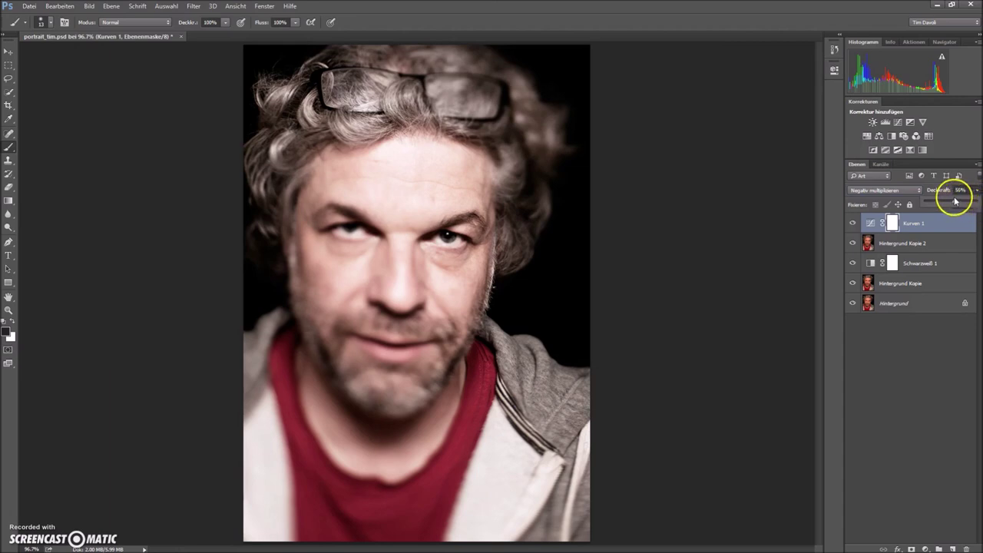
pyautogui.moveTo(945, 198); pyautogui.dragTo(958, 200)
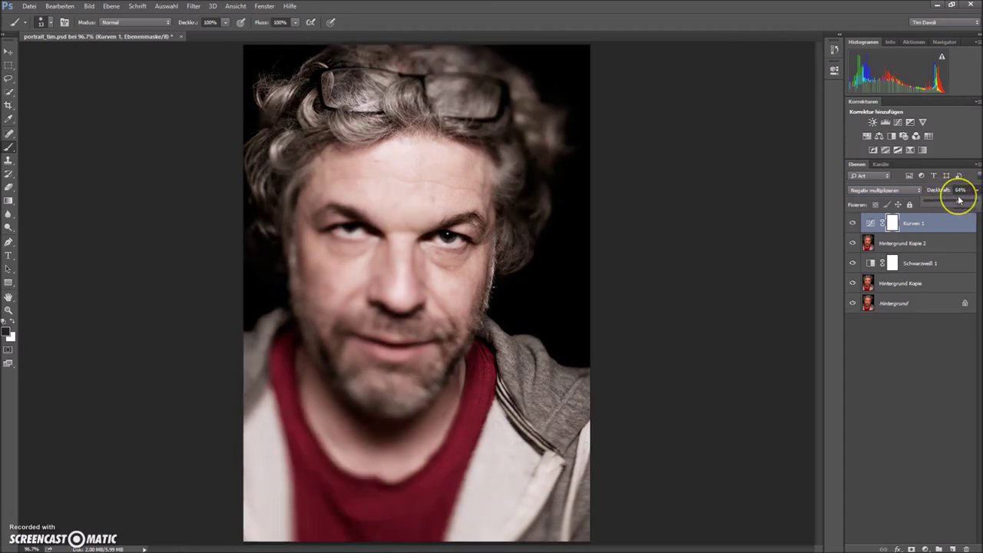
pyautogui.click(961, 219)
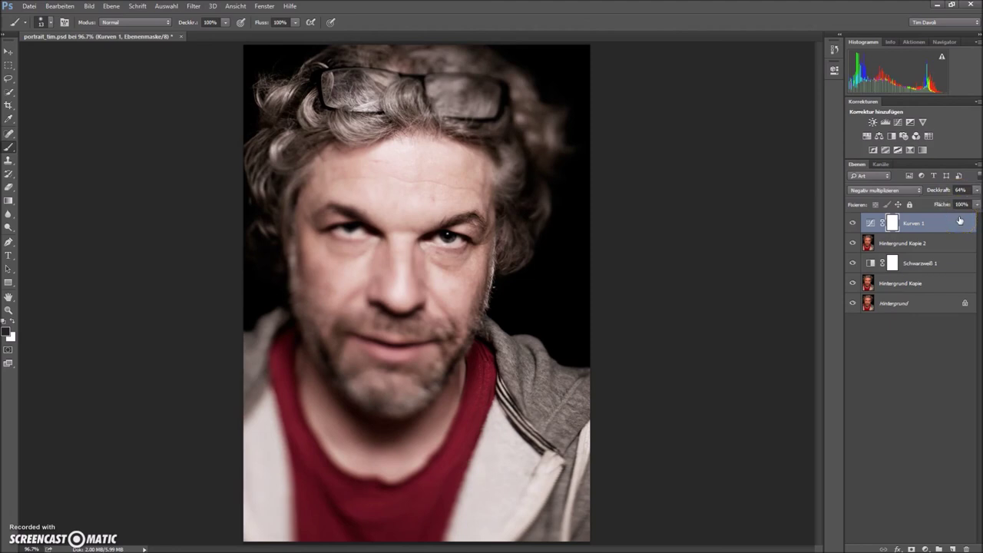